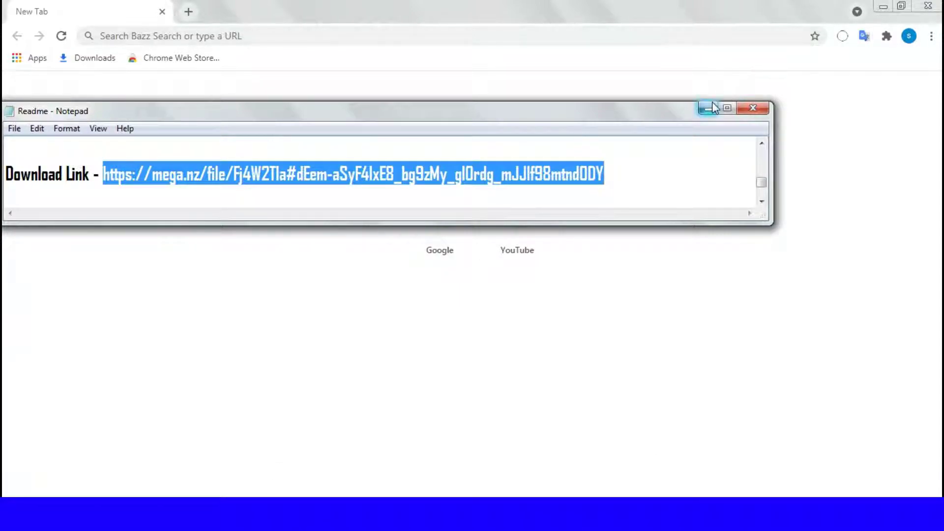
- Paste the MEGA download link into Chrome's address bar and load the shared file page
{"action": "left_click", "coordinate": [707, 109]}
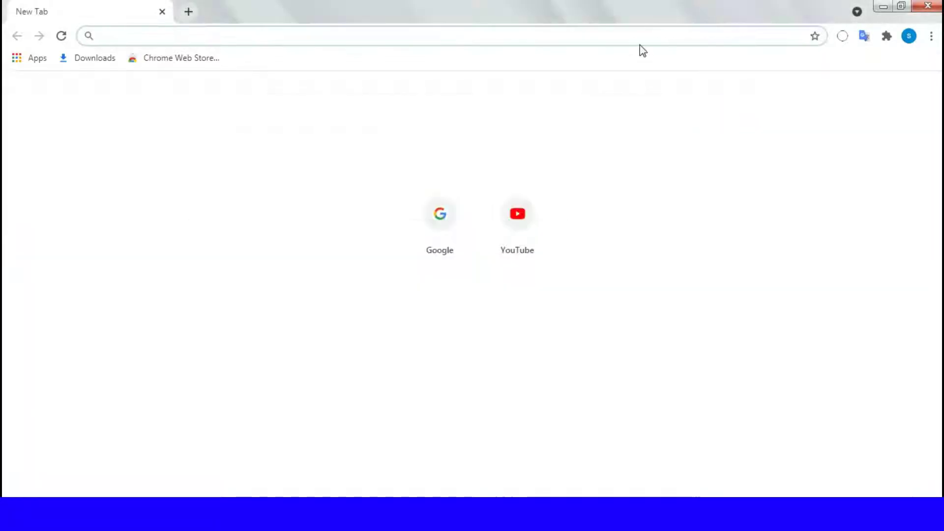
{"action": "left_click", "coordinate": [640, 37]}
{"action": "key", "text": "ctrl+v"}
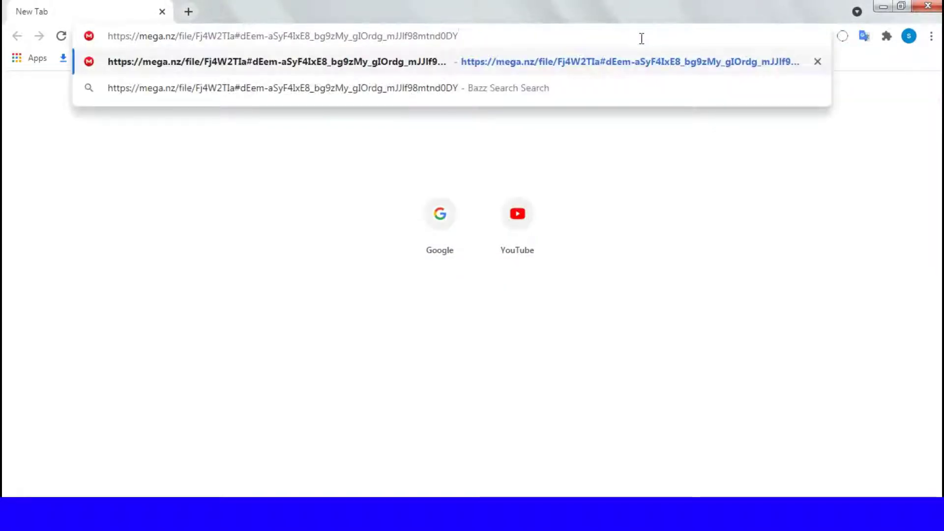
{"action": "key", "text": "Return"}
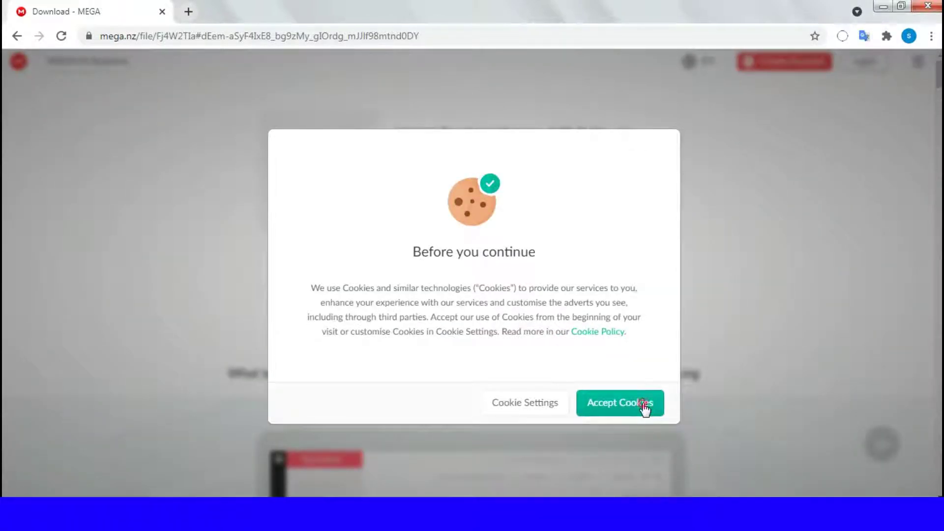
- Accept MEGA's cookies and start downloading the Internet Download Manager 6.38.21 archive
{"action": "left_click", "coordinate": [645, 406]}
{"action": "left_click", "coordinate": [635, 324]}
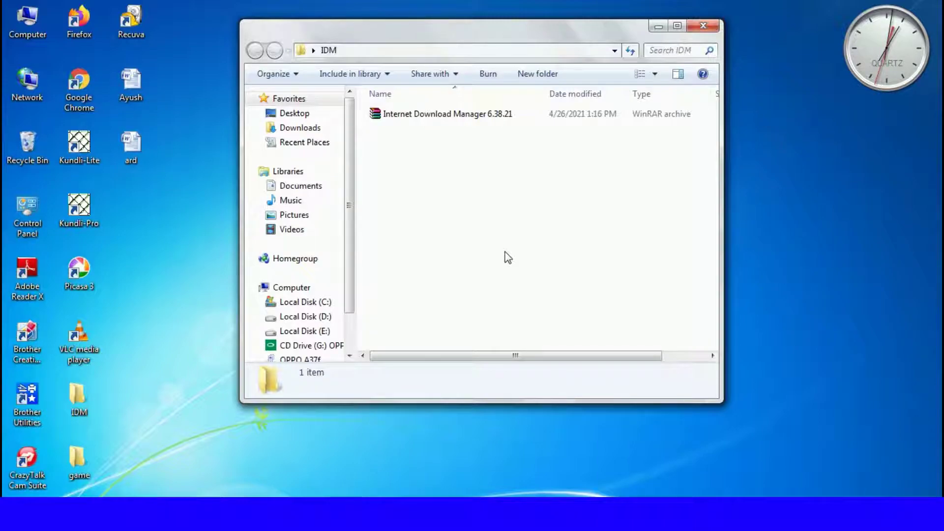
- Extract the IDM 6.38.21 archive to its own folder with 7-Zip and launch the installer inside
{"action": "left_click", "coordinate": [517, 115]}
{"action": "right_click", "coordinate": [520, 115]}
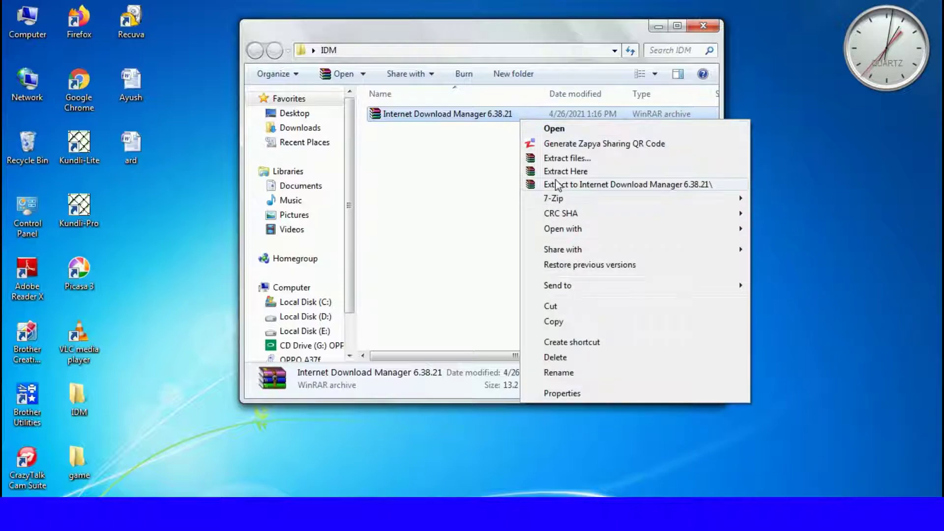
{"action": "mouse_move", "coordinate": [553, 198]}
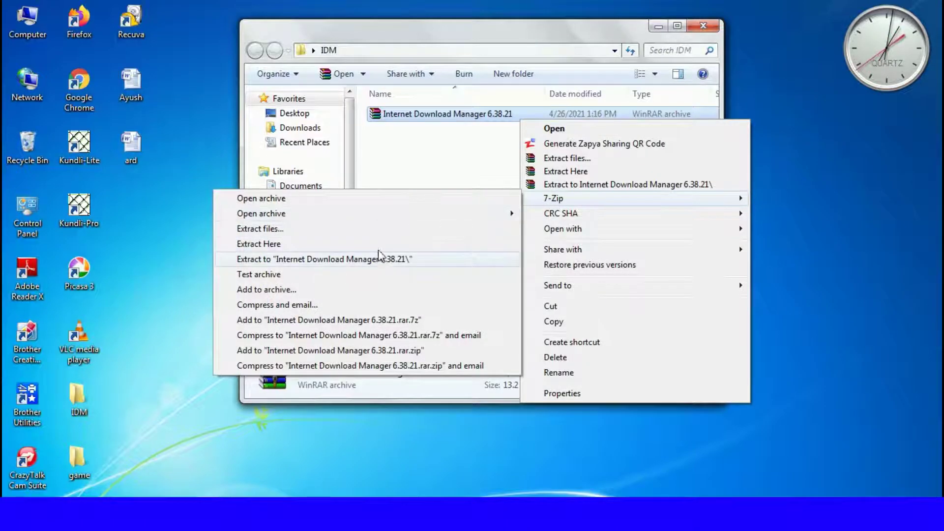
{"action": "left_click", "coordinate": [381, 251]}
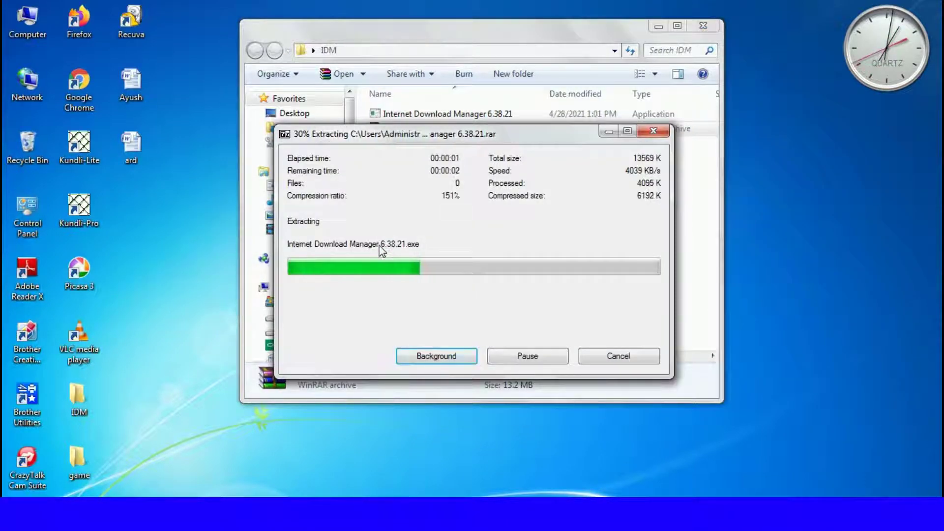
{"action": "double_click", "coordinate": [469, 115]}
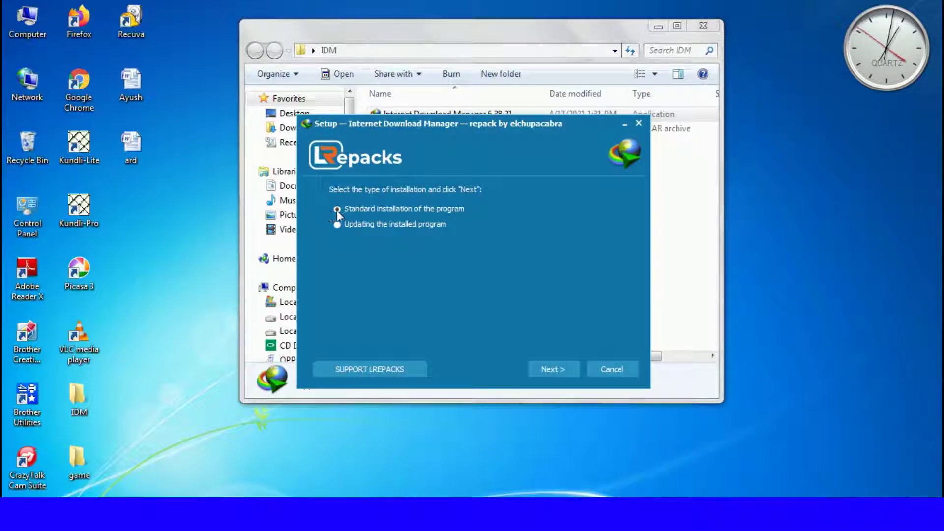
- Run a standard IDM installation with default folders and a desktop icon created
{"action": "left_click", "coordinate": [564, 368]}
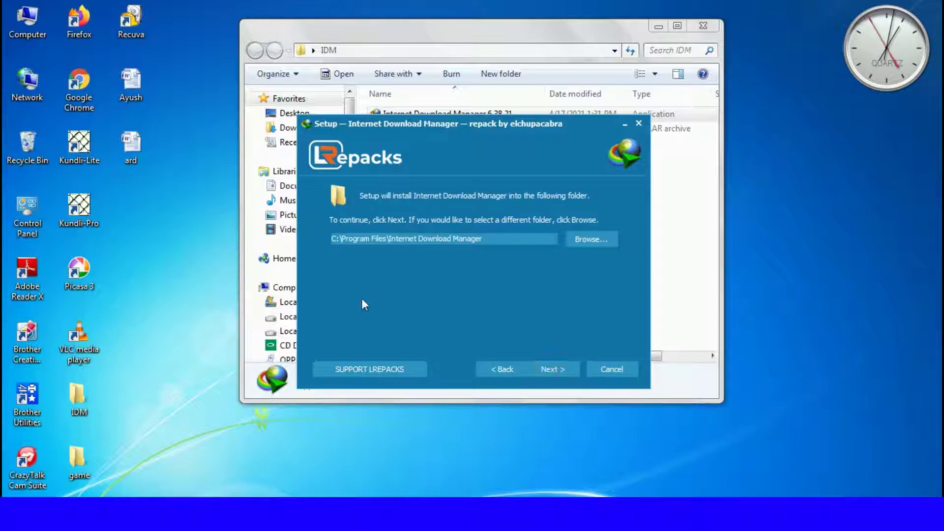
{"action": "left_click", "coordinate": [548, 370]}
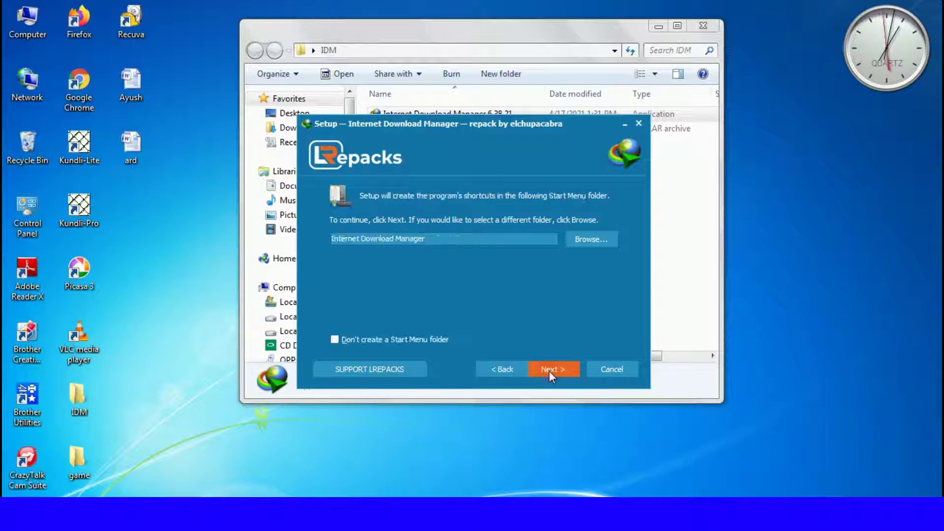
{"action": "left_click", "coordinate": [549, 371]}
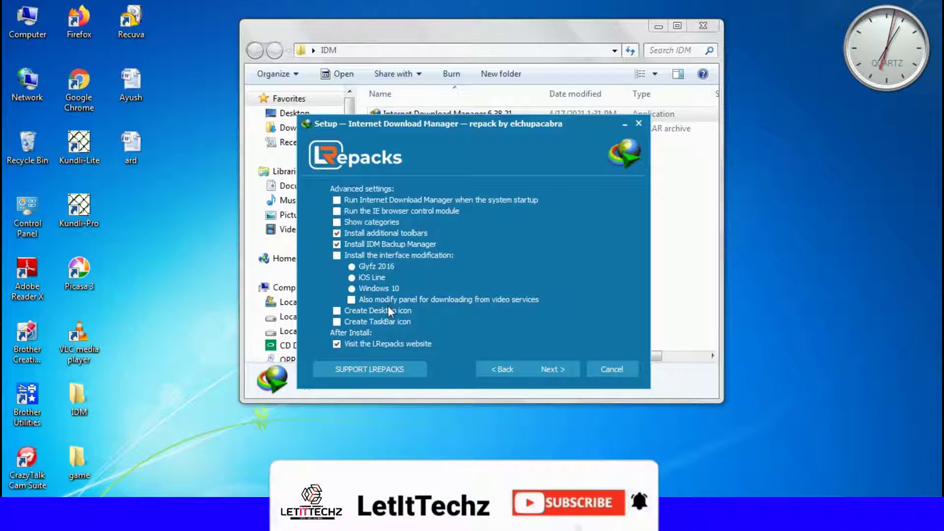
{"action": "left_click", "coordinate": [389, 308]}
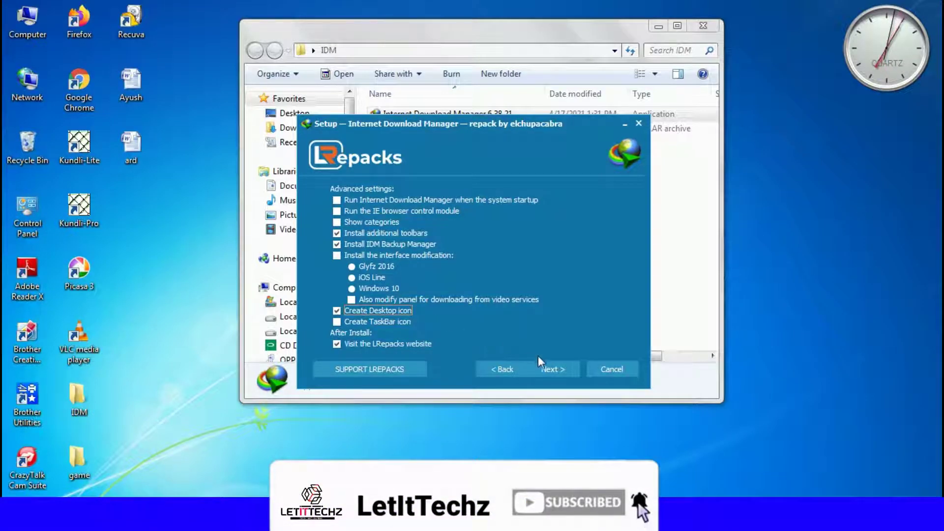
{"action": "left_click", "coordinate": [556, 374]}
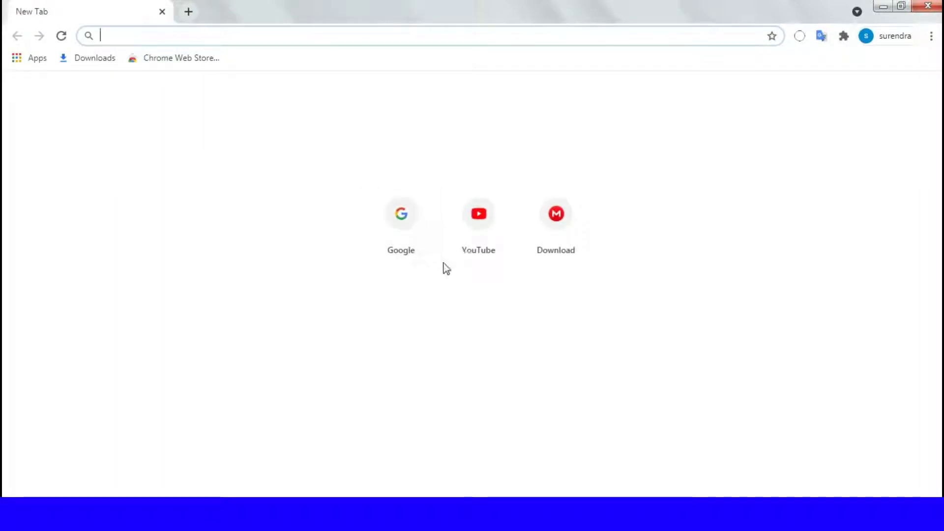
- Search Google for 'internet download manager module' from the homepage
{"action": "left_click", "coordinate": [422, 227]}
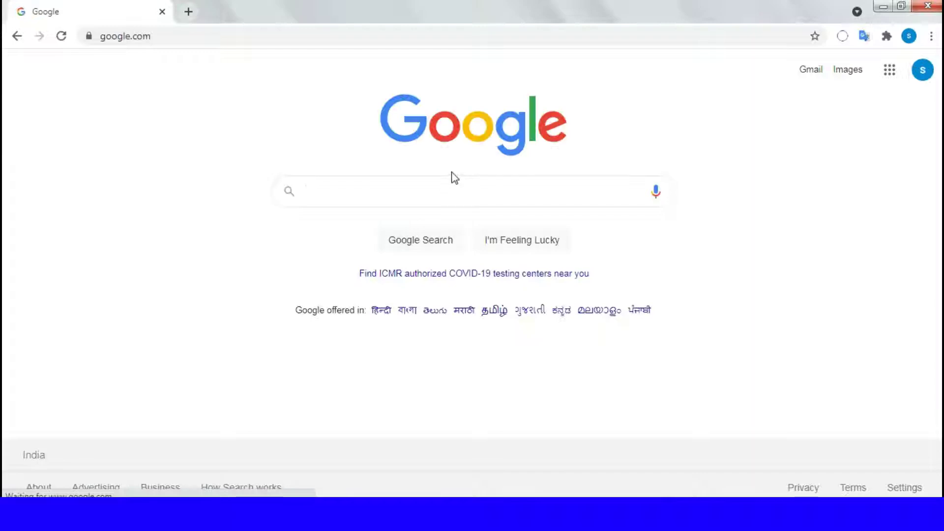
{"action": "left_click", "coordinate": [455, 190]}
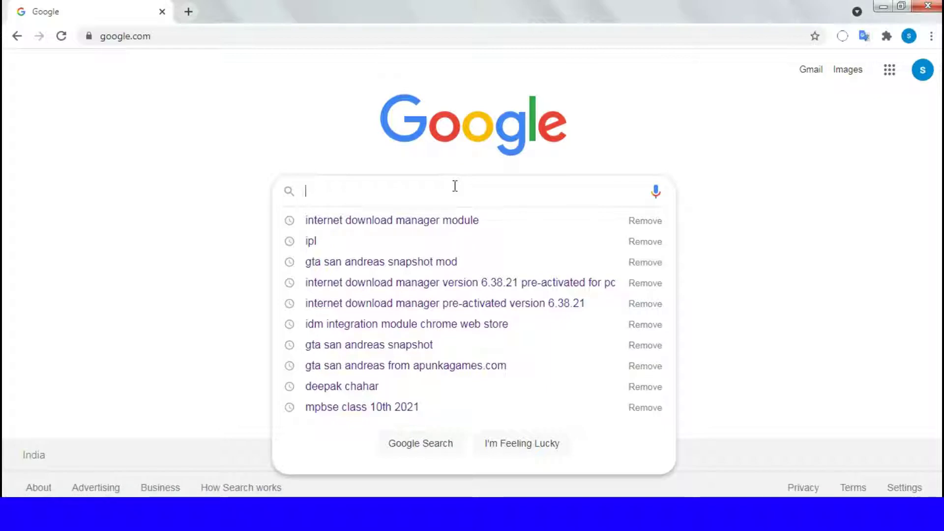
{"action": "type", "text": "inter"}
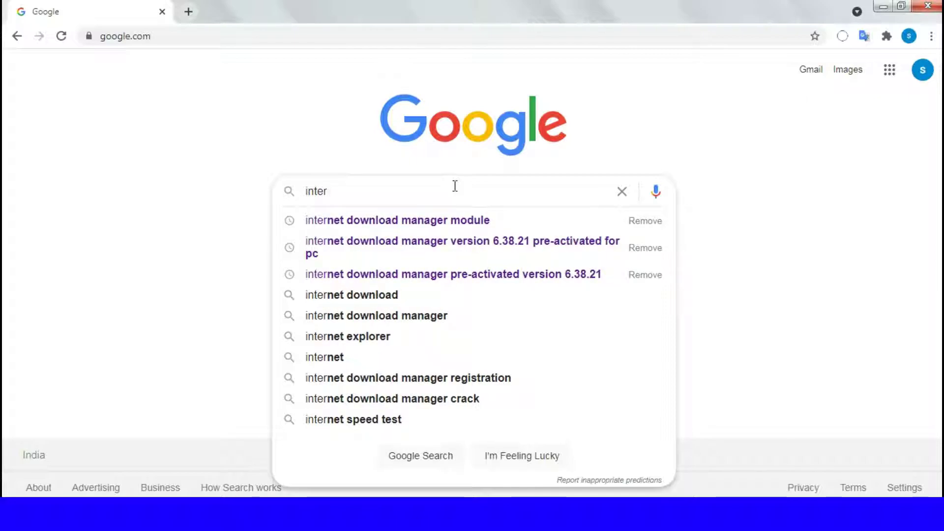
{"action": "key", "text": "Down"}
{"action": "key", "text": "Return"}
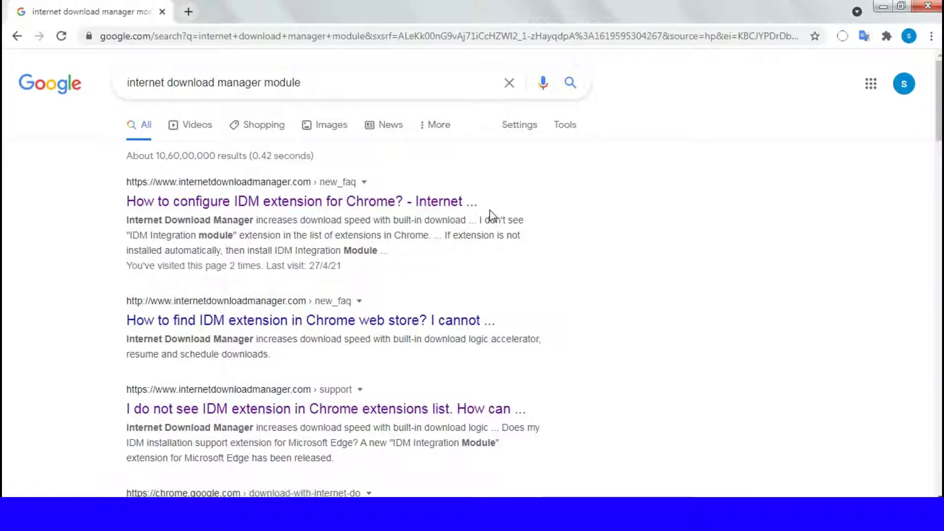
- Reach the IDM Integration Module store page and add the extension to Chrome
{"action": "left_click", "coordinate": [362, 206]}
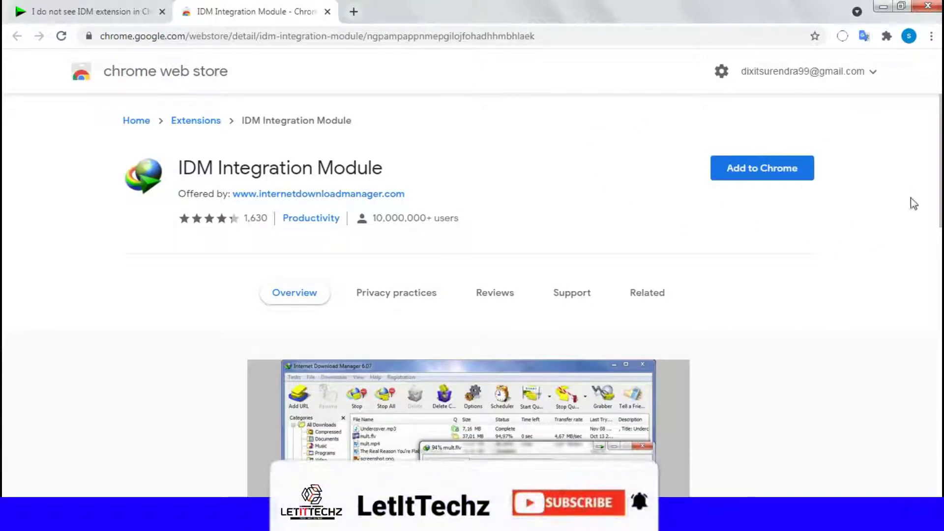
{"action": "left_click", "coordinate": [790, 171]}
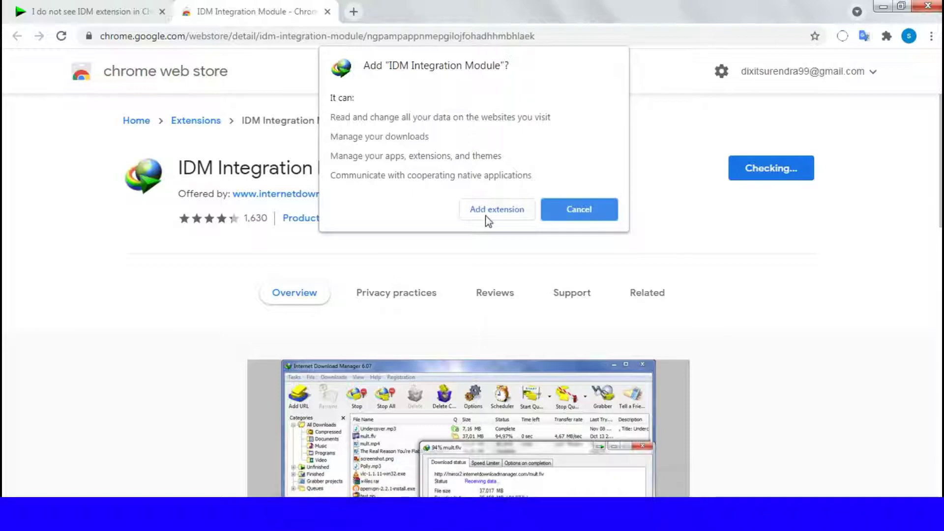
{"action": "left_click", "coordinate": [499, 214]}
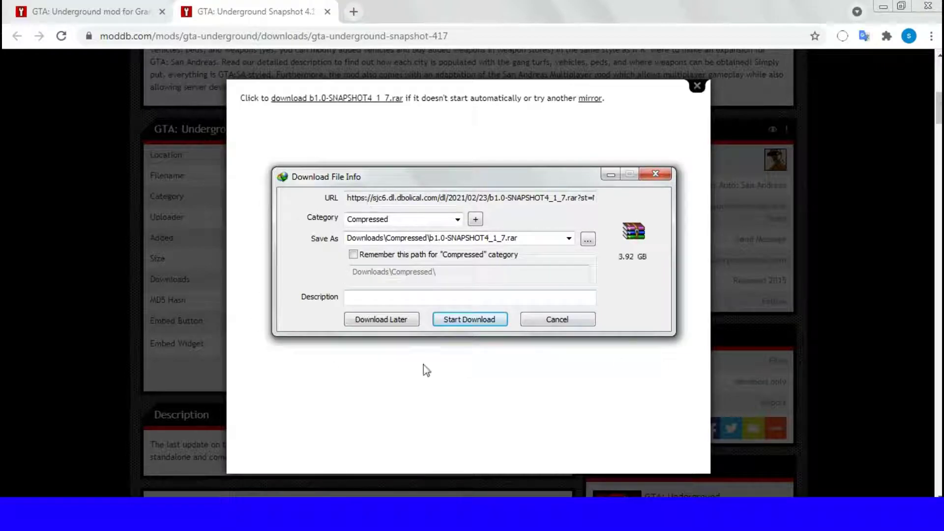
- Start the b1.0-SNAPSHOT4_1_7.rar download, pause, resume and pause it again, then close its progress window
{"action": "left_click", "coordinate": [458, 324]}
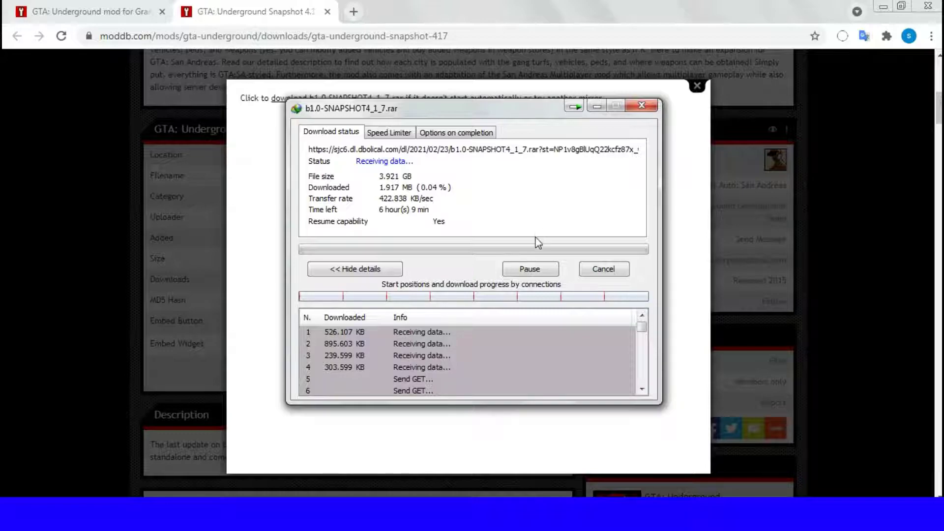
{"action": "left_click", "coordinate": [530, 270]}
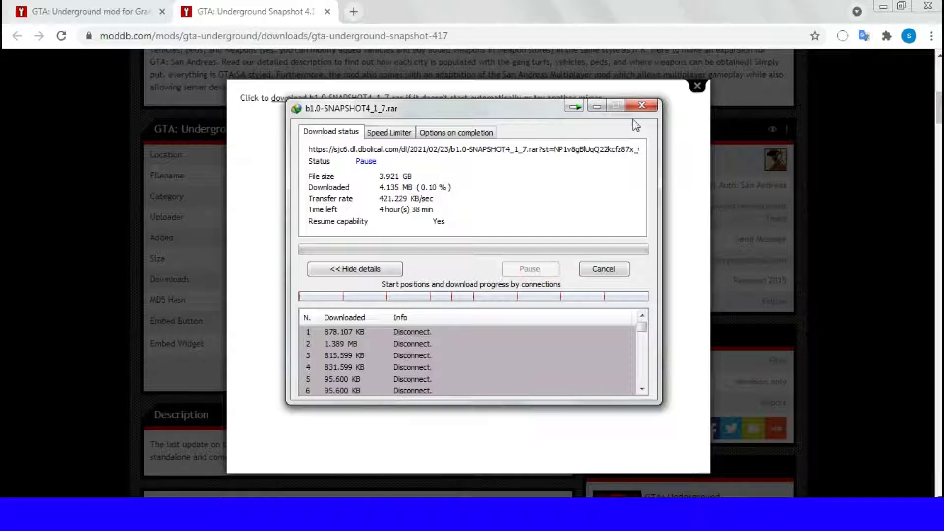
{"action": "left_click", "coordinate": [535, 266]}
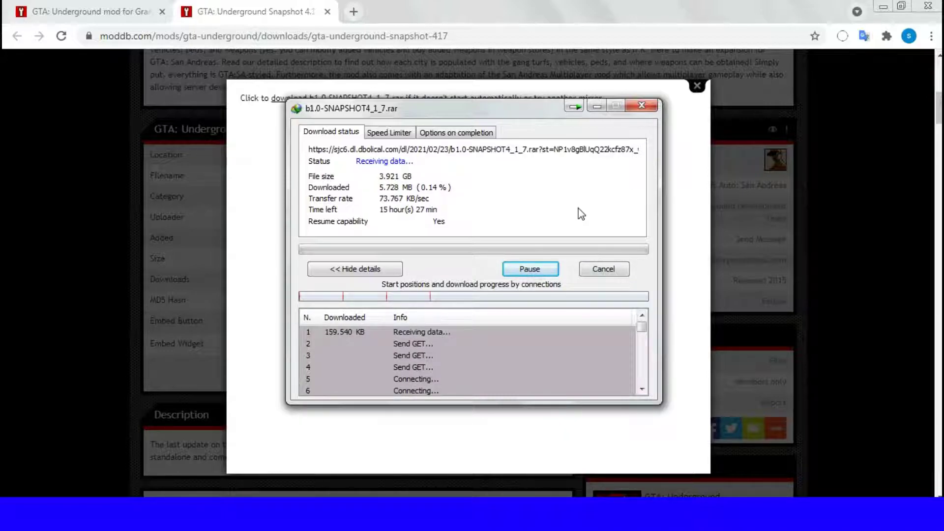
{"action": "left_click", "coordinate": [529, 270]}
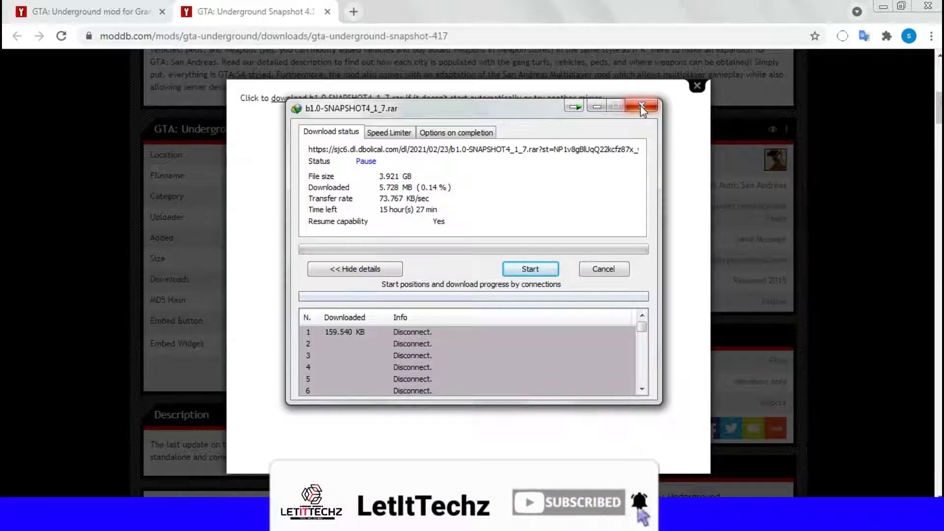
{"action": "left_click", "coordinate": [643, 109]}
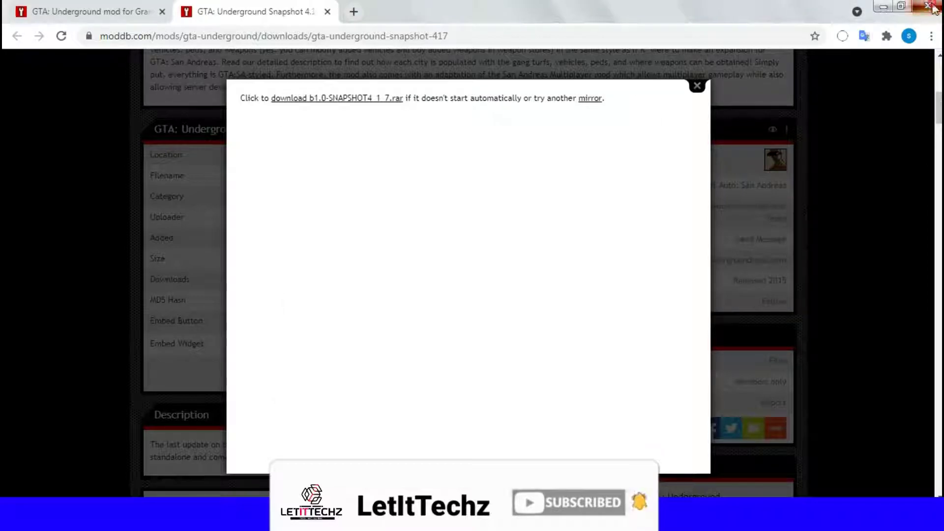
- Close Chrome, launch IDM from the desktop and resume the paused b1.0-SNAPSHOT4_1_7.rar download
{"action": "left_click", "coordinate": [933, 8]}
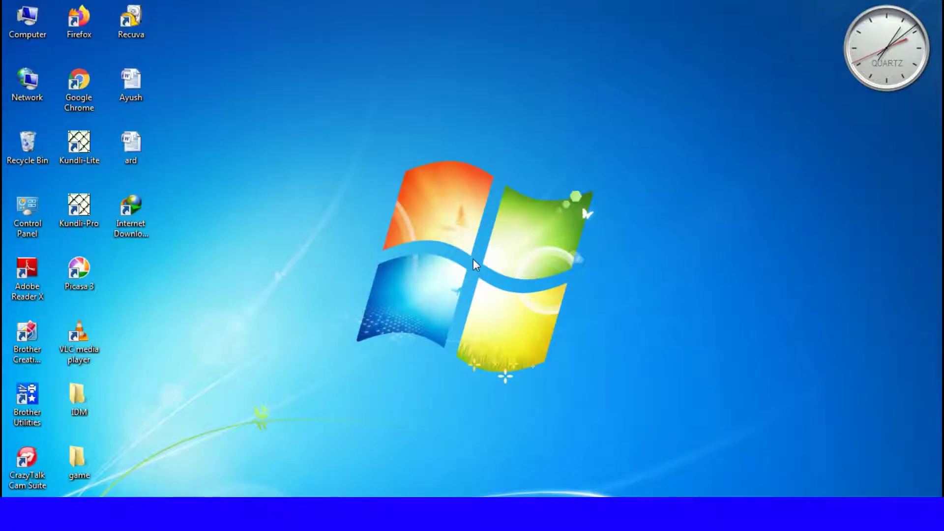
{"action": "double_click", "coordinate": [141, 196]}
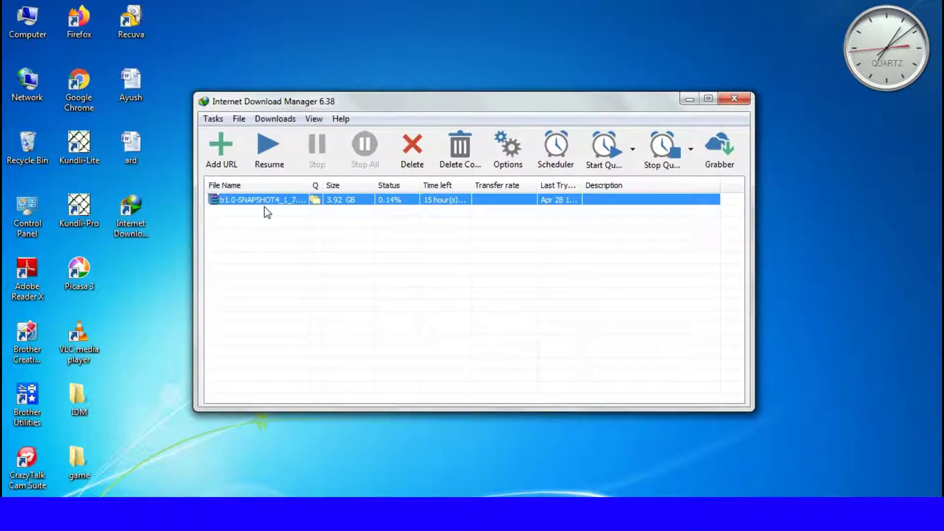
{"action": "left_click", "coordinate": [273, 200]}
{"action": "right_click", "coordinate": [278, 203]}
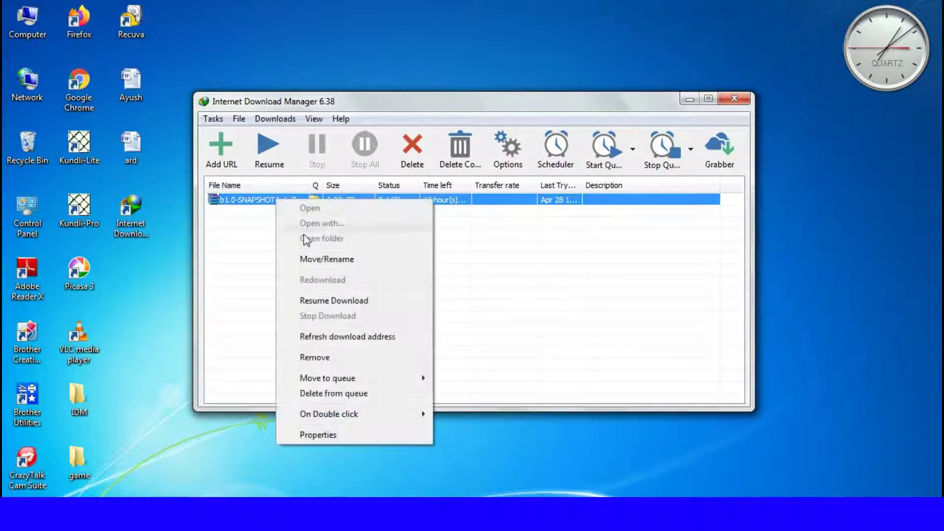
{"action": "left_click", "coordinate": [340, 301]}
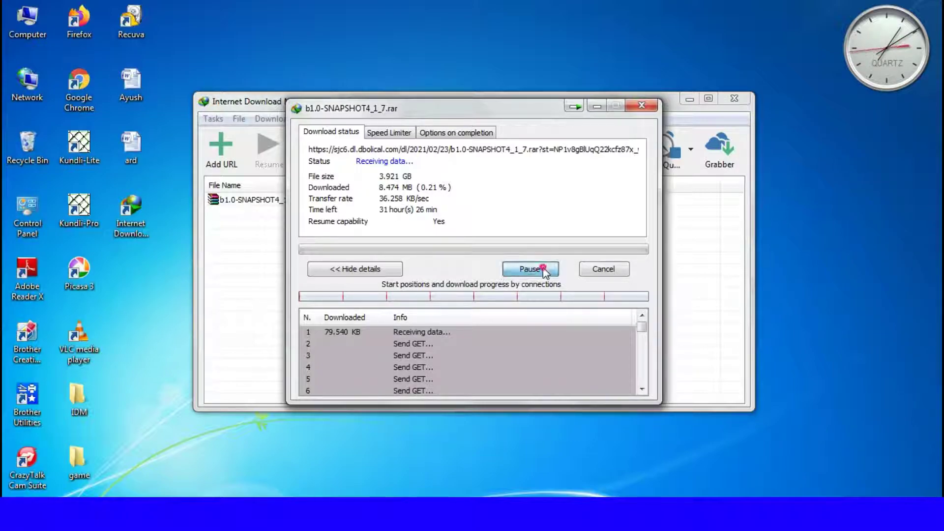
- Pause the download at 0.21%, close its progress window and bring up the paused entry's actions
{"action": "left_click", "coordinate": [543, 267]}
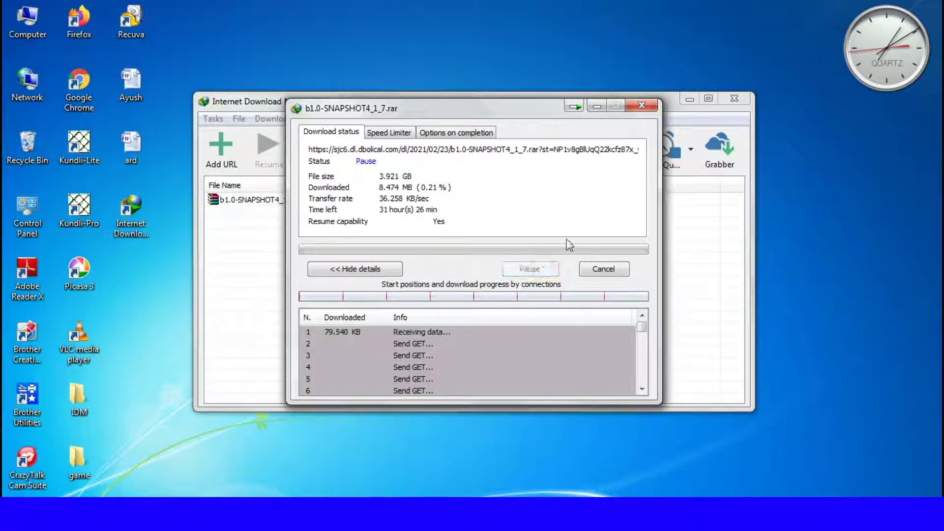
{"action": "left_click", "coordinate": [641, 105]}
{"action": "left_click", "coordinate": [284, 202]}
{"action": "right_click", "coordinate": [281, 200]}
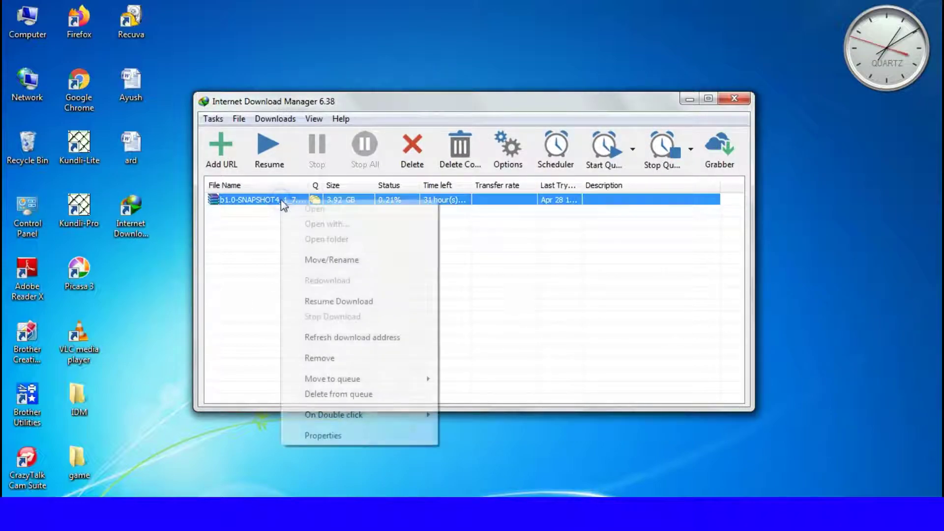
- Choose Refresh download address and reopen the ModDB capture page, moving the waiting notice aside
{"action": "left_click", "coordinate": [380, 341]}
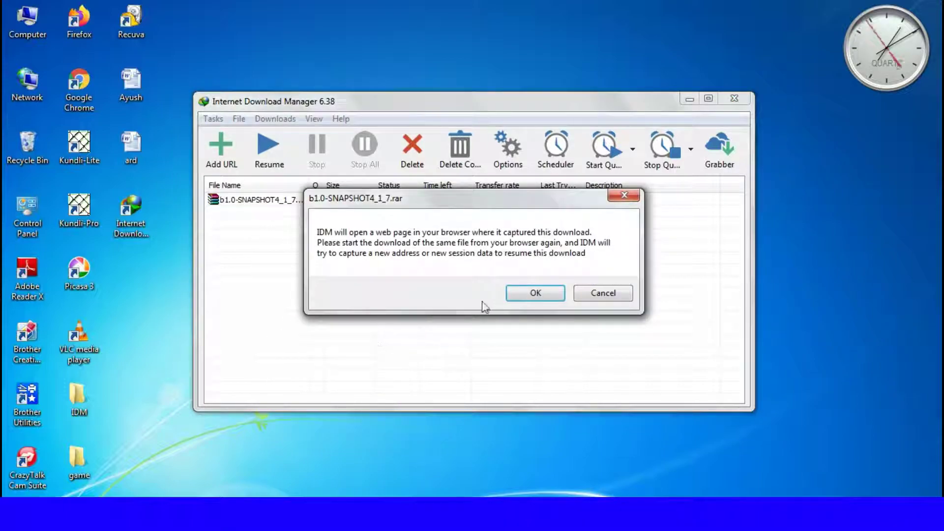
{"action": "left_click", "coordinate": [534, 293]}
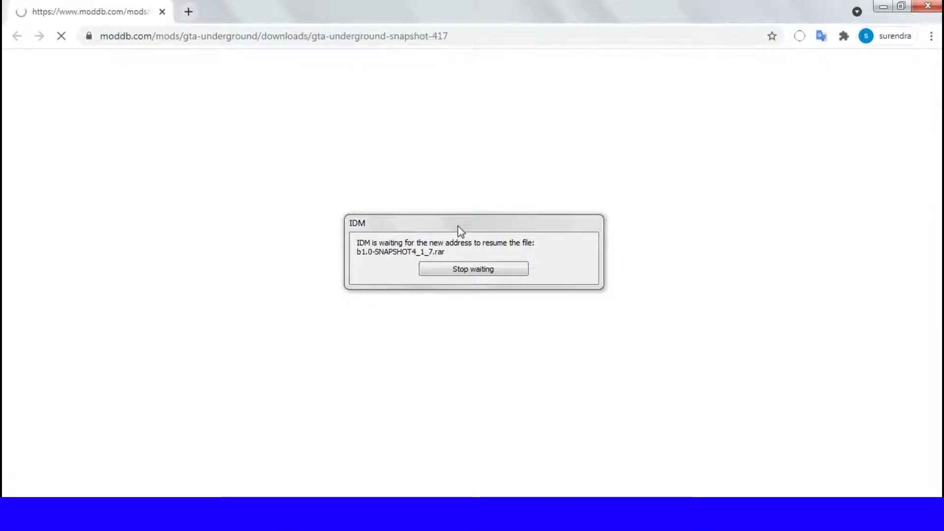
{"action": "mouse_move", "coordinate": [457, 226]}
{"action": "left_mouse_down"}
{"action": "mouse_move", "coordinate": [746, 365]}
{"action": "mouse_move", "coordinate": [763, 400]}
{"action": "left_mouse_up"}
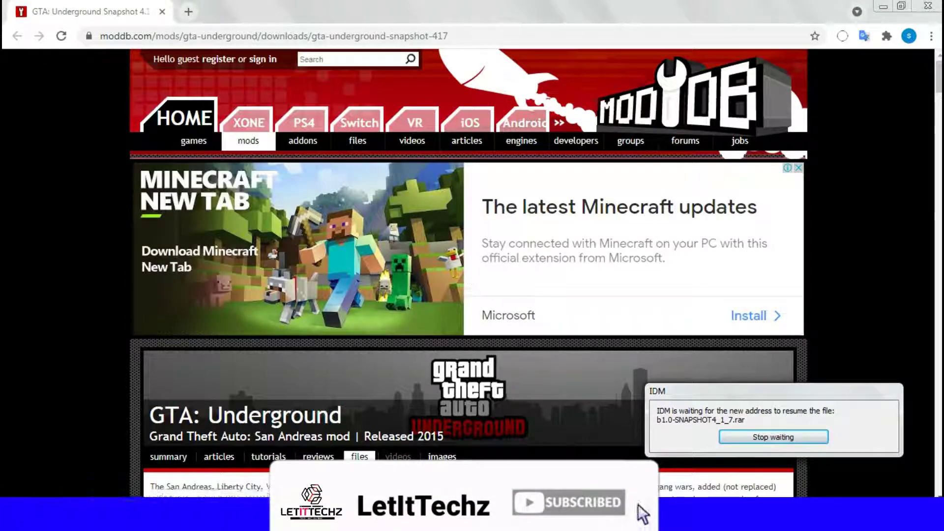
{"action": "scroll", "coordinate": [518, 272], "scroll_direction": "down", "scroll_amount": 5}
{"action": "scroll", "coordinate": [443, 280], "scroll_direction": "down", "scroll_amount": 3}
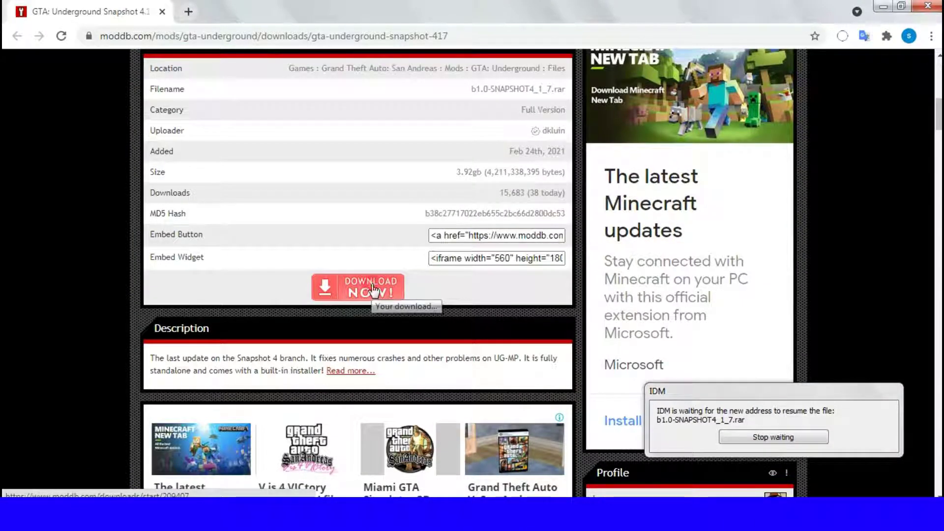
- Re-request the SNAPSHOT4 file on ModDB so IDM receives a new link address, then dismiss the confirmation
{"action": "left_click", "coordinate": [373, 288]}
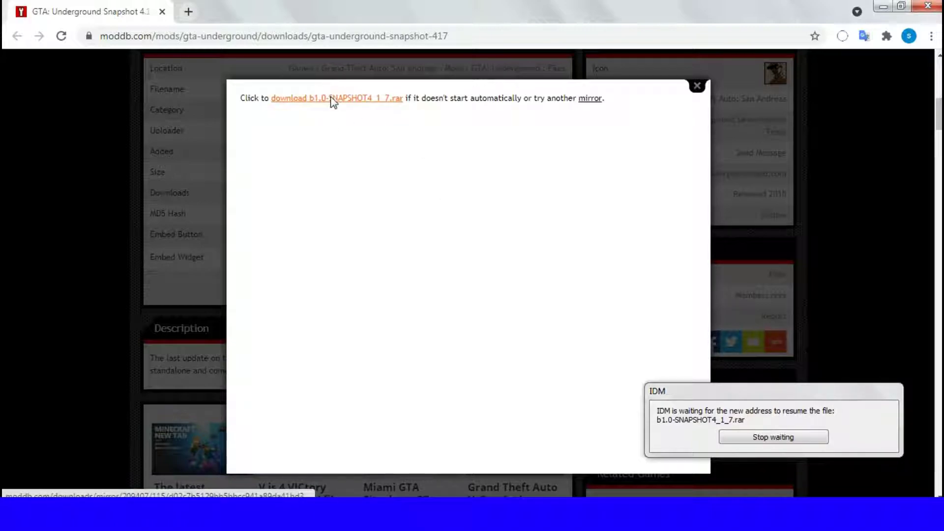
{"action": "left_click", "coordinate": [333, 102]}
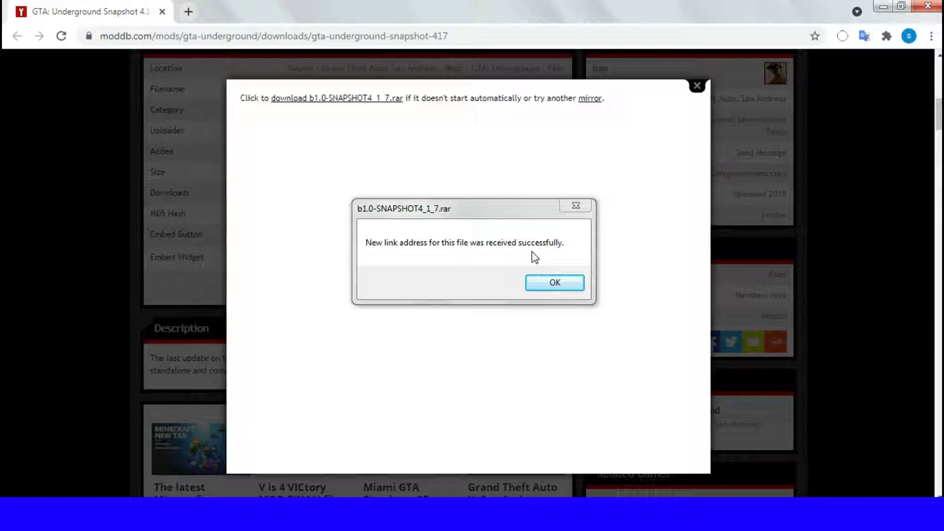
{"action": "left_click", "coordinate": [568, 282]}
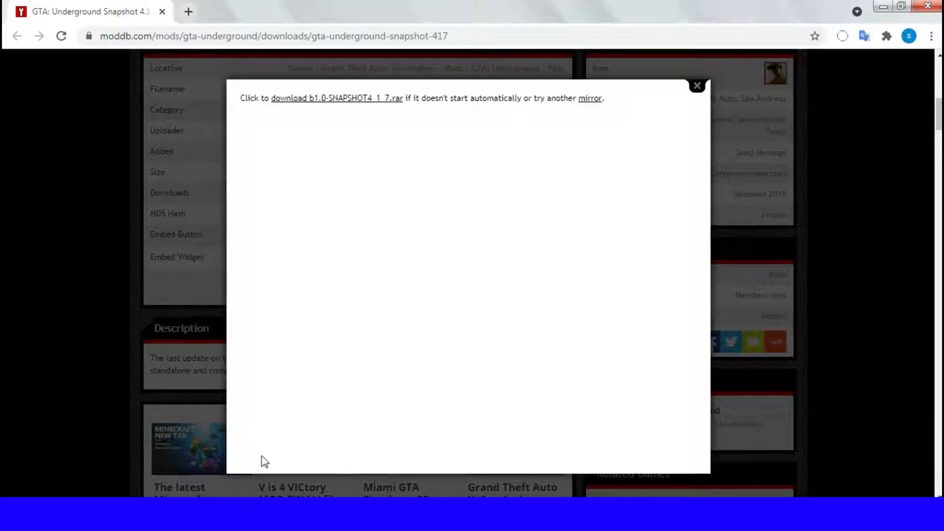
- Bring IDM to the front and resume the b1.0-SNAPSHOT4_1_7.rar download with its refreshed address
{"action": "left_click", "coordinate": [191, 445]}
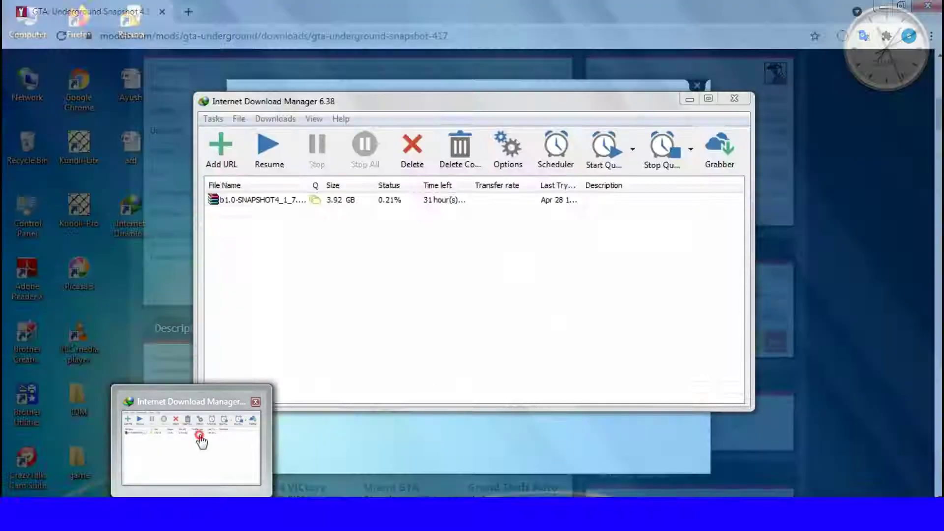
{"action": "right_click", "coordinate": [390, 201]}
{"action": "left_click", "coordinate": [440, 307]}
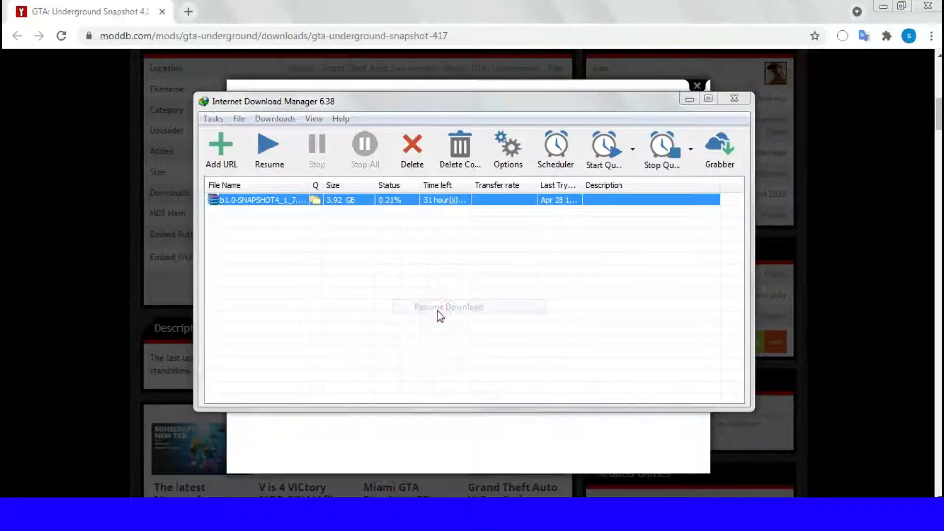